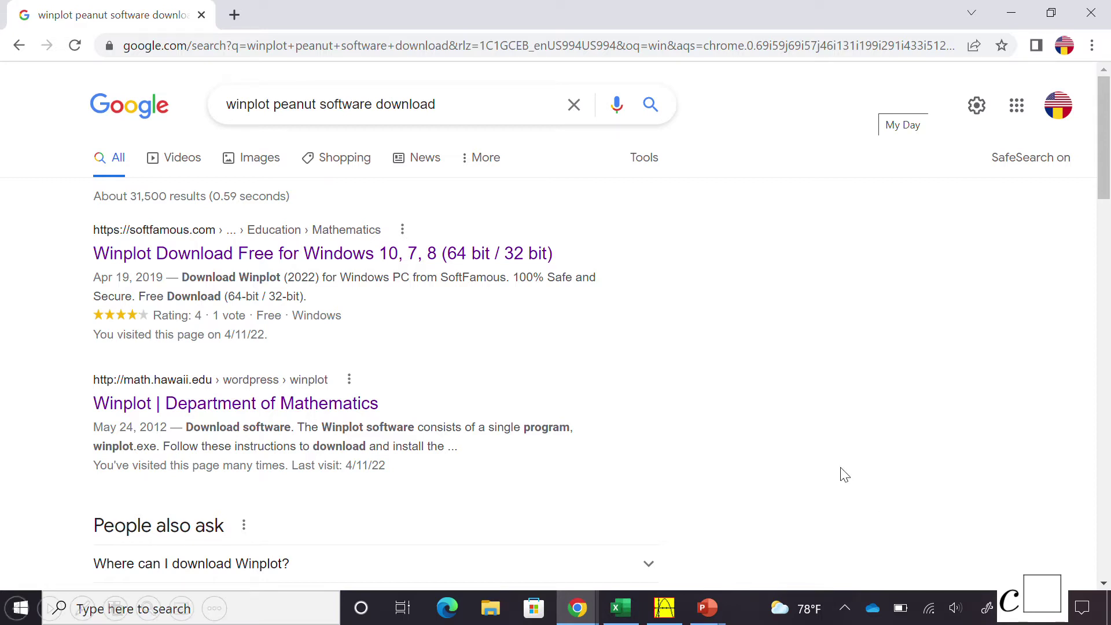
- Open the Department of Mathematics Winplot page from the search results and review its instructions for downloading and installing winplot.exe
mouse_move(245, 85)
mouse_down()
mouse_move(216, 106)
mouse_move(256, 122)
mouse_move(275, 108)
mouse_move(242, 87)
mouse_up()
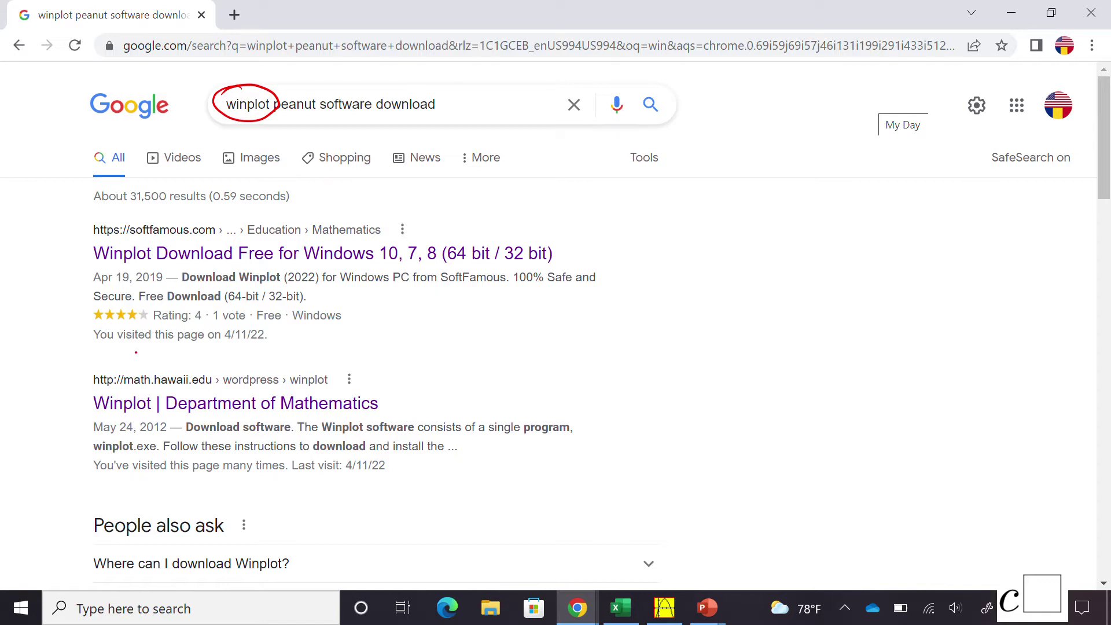
mouse_move(53, 405)
mouse_down()
mouse_move(82, 407)
mouse_move(72, 415)
mouse_up()
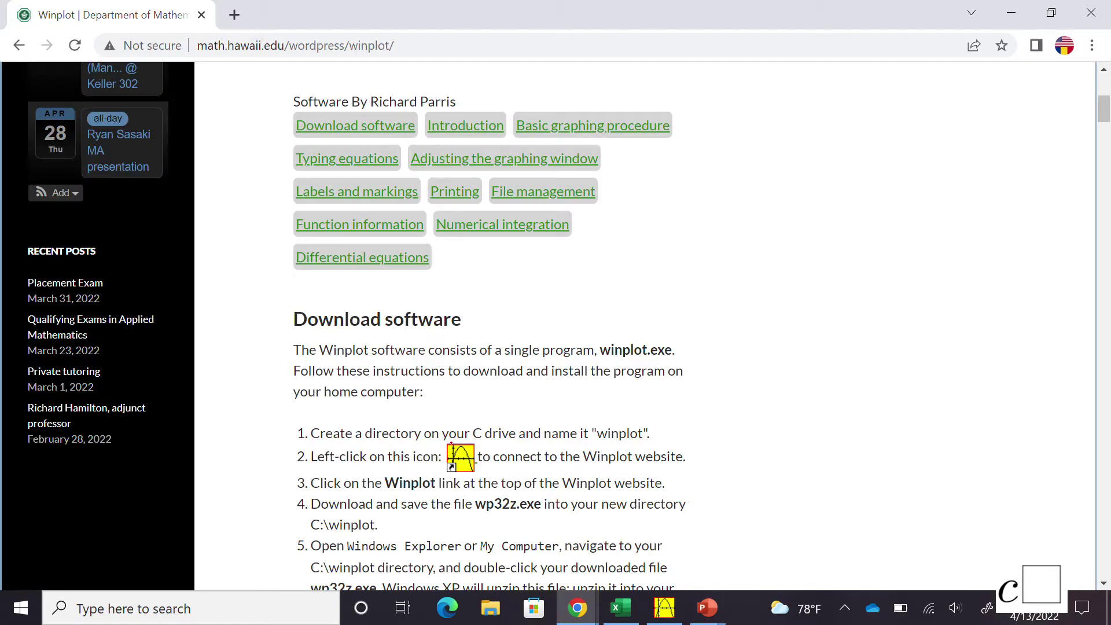
mouse_move(459, 405)
mouse_down()
mouse_move(461, 439)
mouse_move(467, 429)
mouse_up()
mouse_move(686, 570)
mouse_down()
mouse_move(674, 589)
mouse_move(684, 582)
mouse_up()
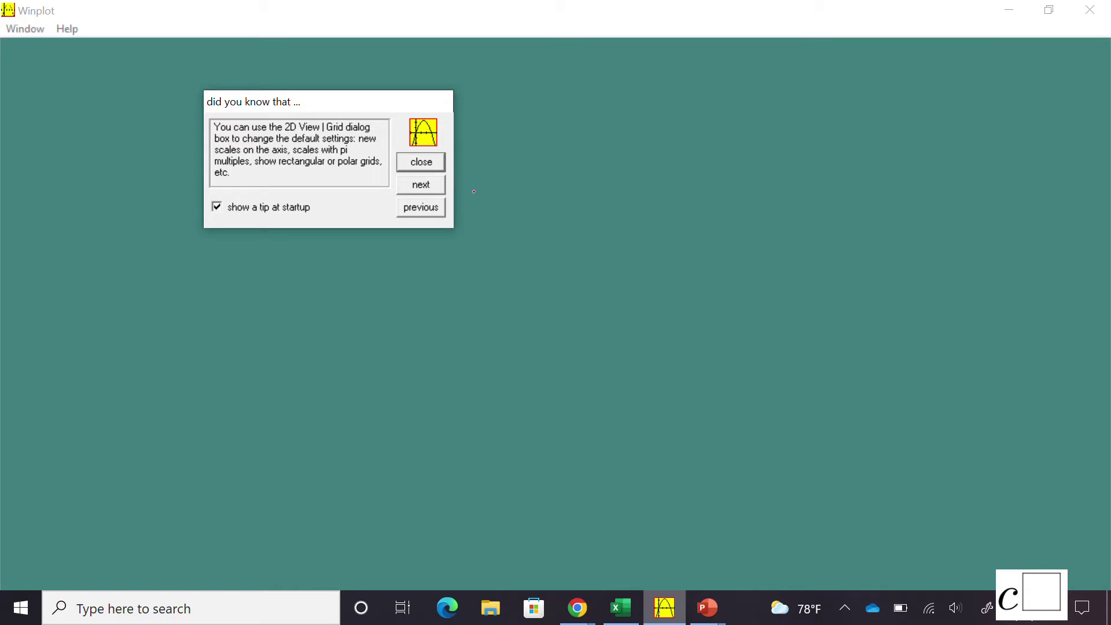
- Dismiss the startup tip in Winplot and open a new 2-dim graph window
mouse_move(442, 184)
mouse_down()
mouse_move(415, 172)
mouse_move(393, 190)
mouse_move(452, 191)
mouse_move(441, 173)
mouse_move(427, 196)
mouse_move(440, 188)
mouse_move(401, 205)
mouse_move(408, 195)
mouse_move(399, 194)
mouse_move(389, 208)
mouse_move(420, 224)
mouse_move(454, 212)
mouse_move(426, 196)
mouse_up()
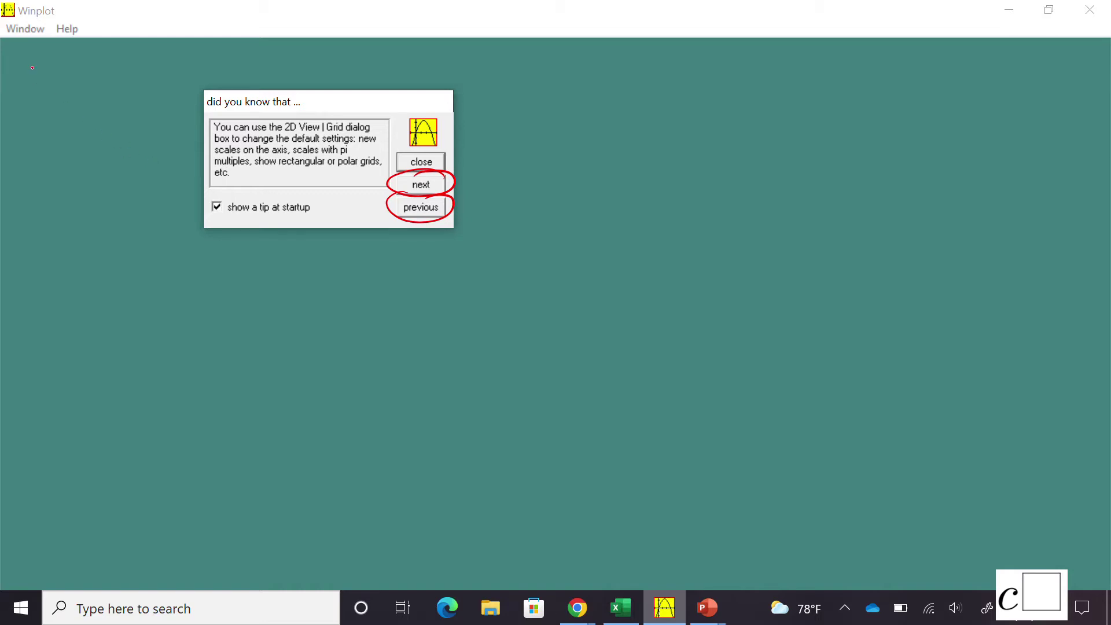
drag(26, 63, 31, 48)
key(alt+w)
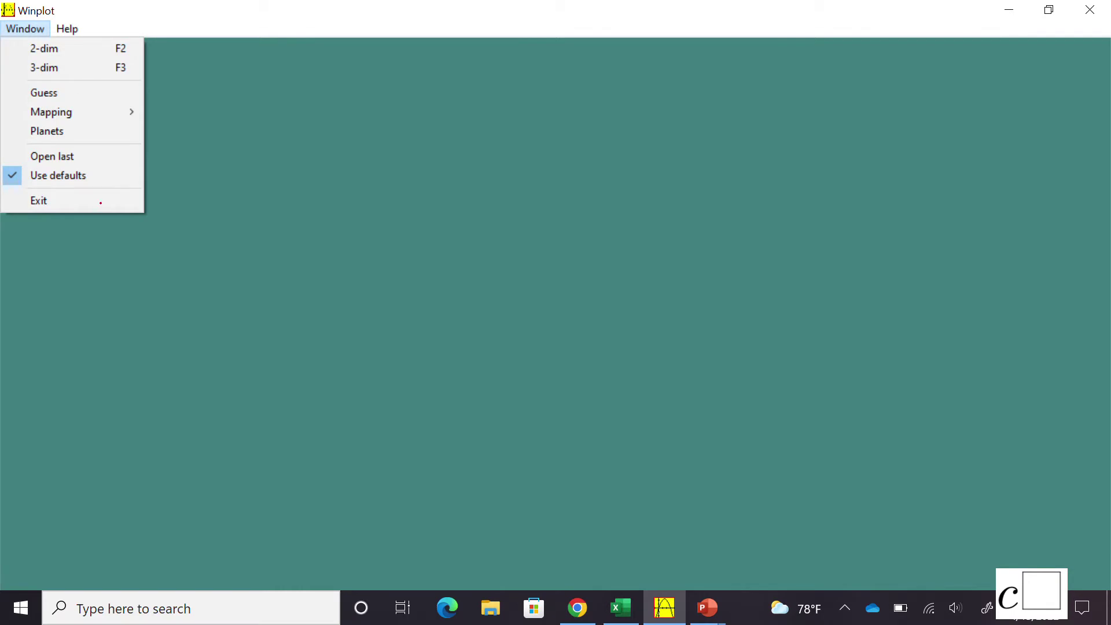
drag(87, 50, 63, 49)
key(F2)
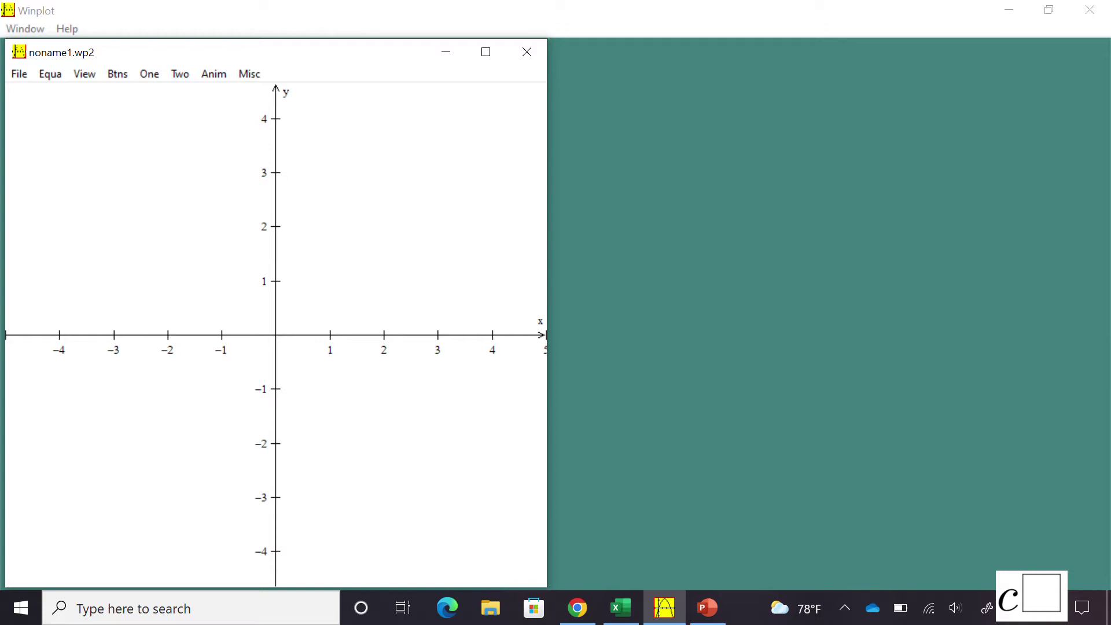
- Increase the screen thickness of the coordinate axes
key(alt+v)
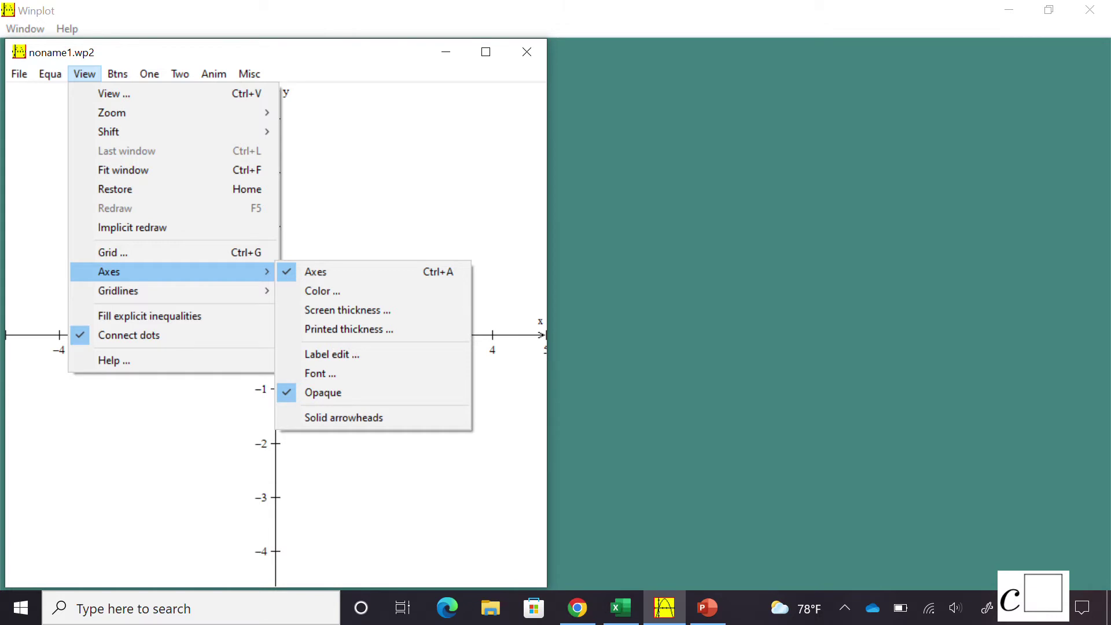
key(Escape)
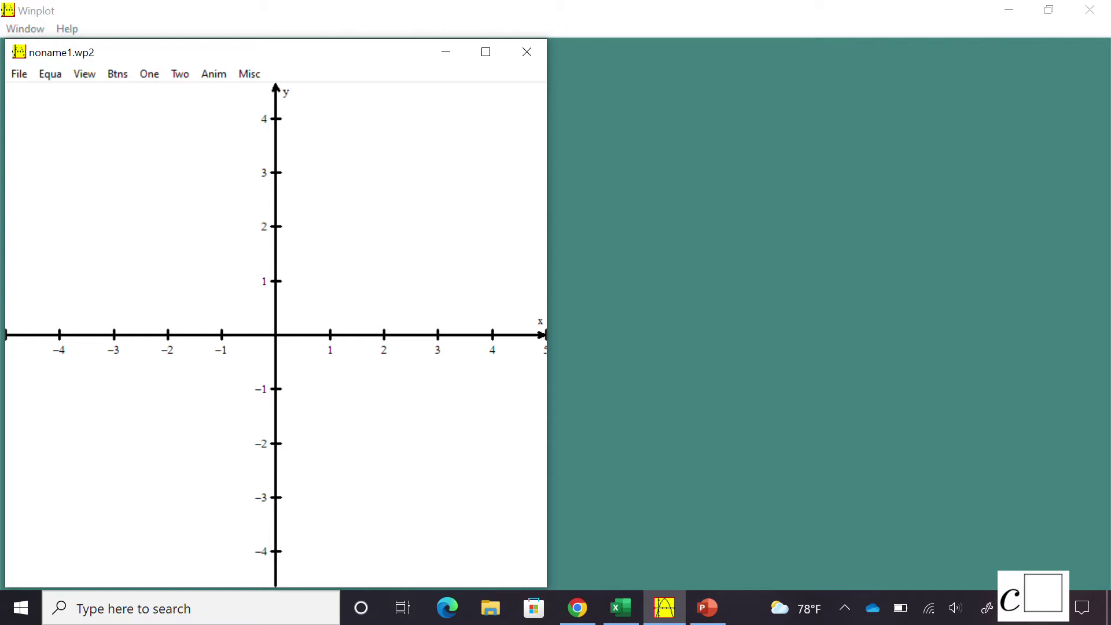
- Add a dotted rectangular grid in all four quadrants, keeping the x and y intervals at 1, and apply it
key(alt+v)
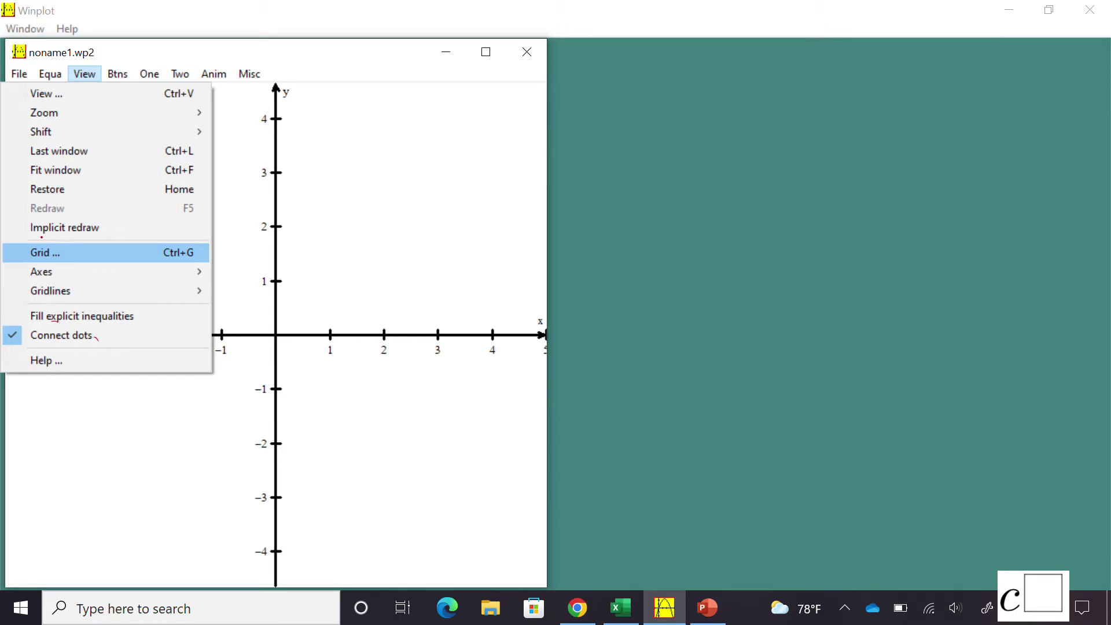
mouse_move(48, 241)
mouse_down()
mouse_move(18, 255)
mouse_move(77, 255)
mouse_move(41, 239)
mouse_up()
key(Return)
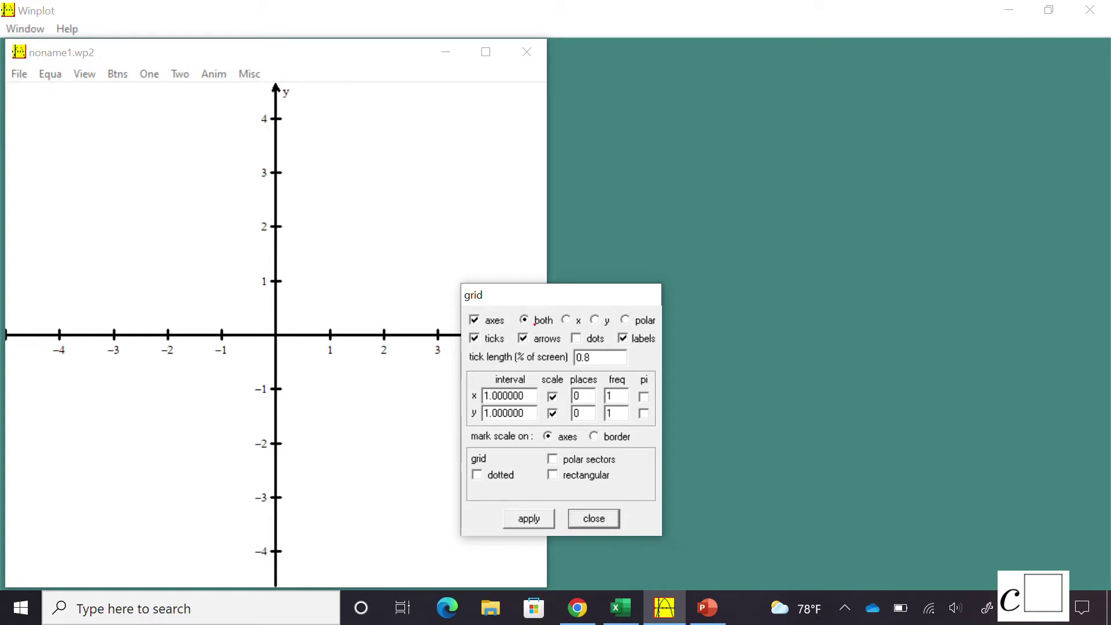
drag(442, 396, 463, 403)
drag(446, 413, 463, 417)
mouse_move(643, 396)
mouse_down()
mouse_move(655, 393)
mouse_move(656, 410)
mouse_up()
click(477, 475)
click(553, 475)
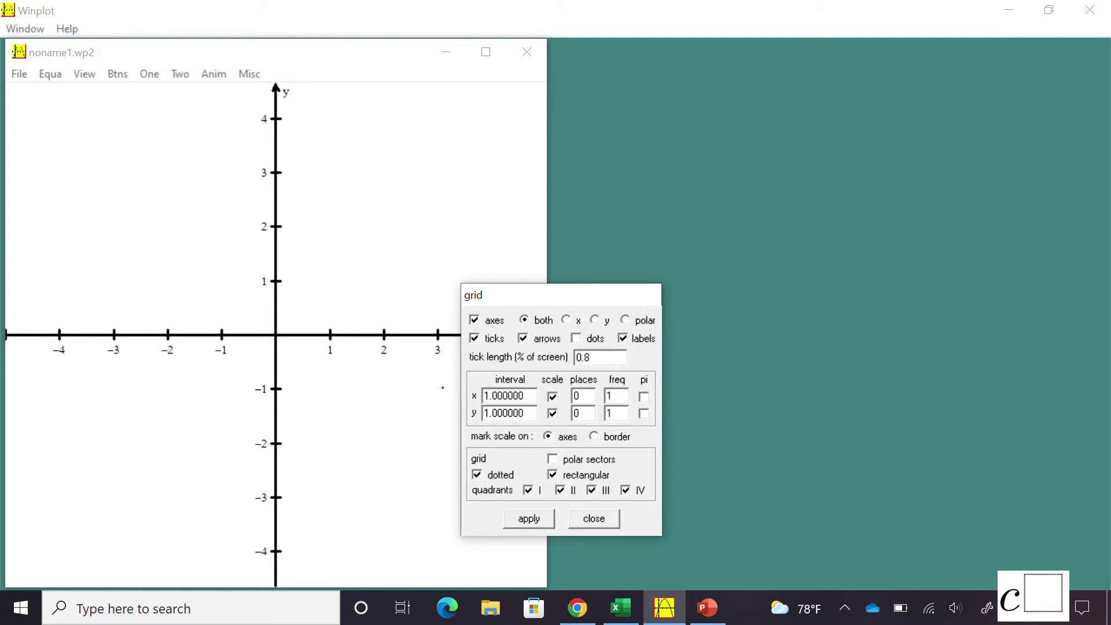
mouse_move(512, 515)
mouse_down()
mouse_move(491, 528)
mouse_move(511, 511)
mouse_up()
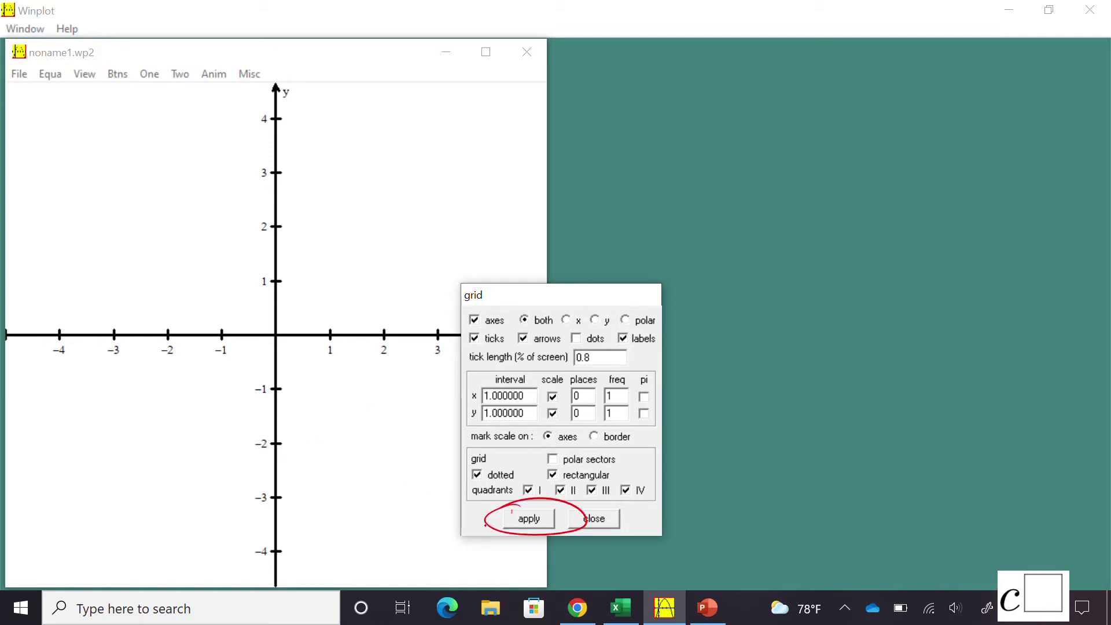
click(513, 514)
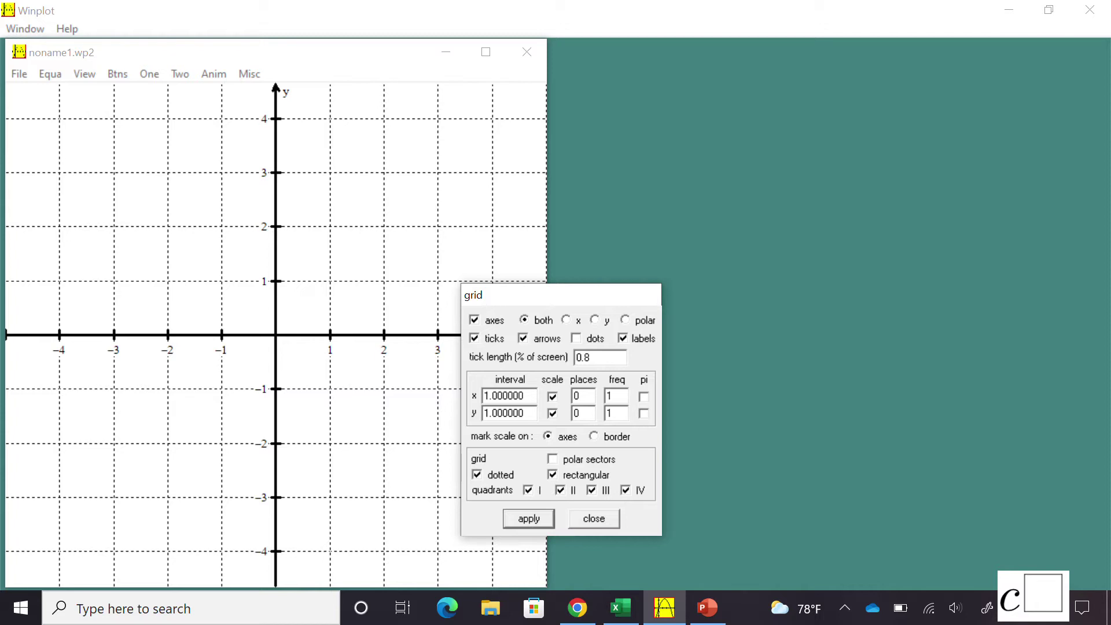
- Plot the explicit function f(x) = 2x+3
key(alt+e)
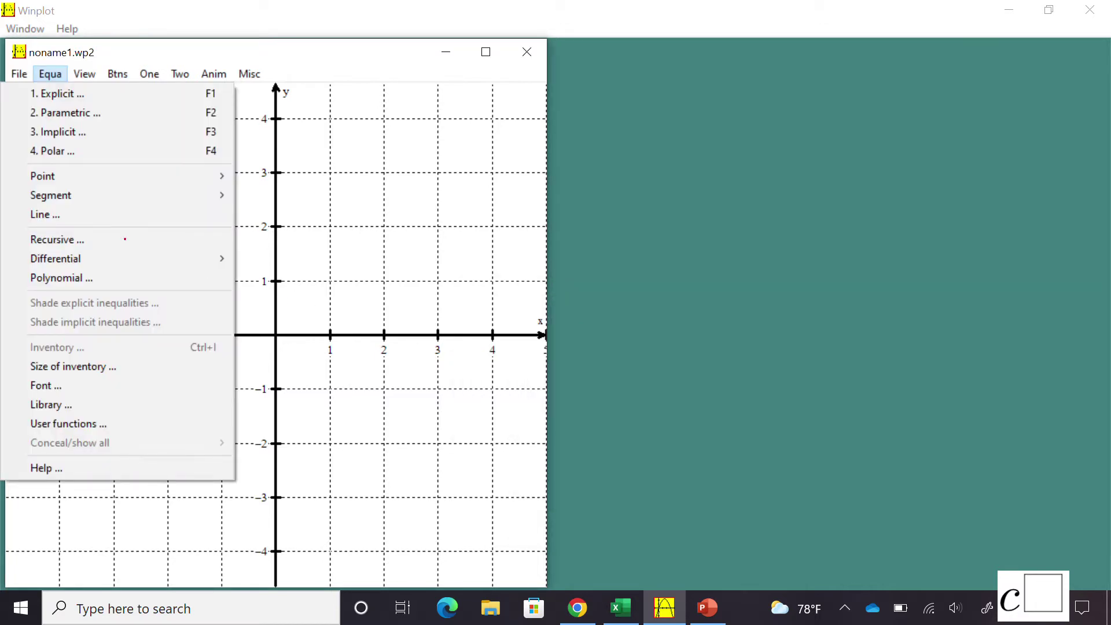
mouse_move(119, 91)
mouse_down()
mouse_move(95, 94)
mouse_move(107, 98)
mouse_up()
key(1)
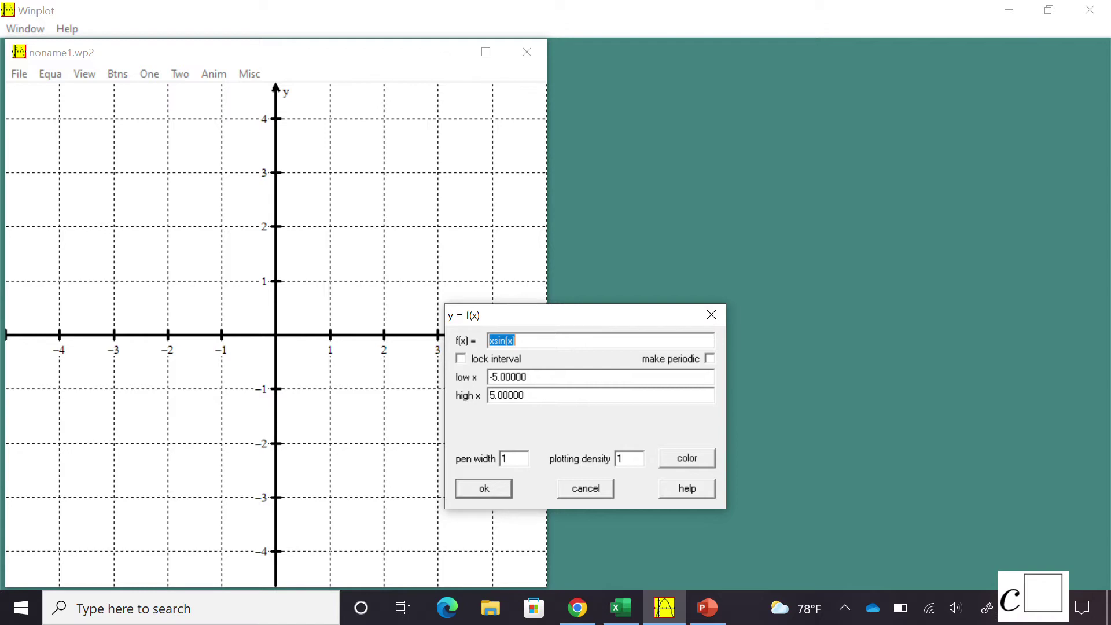
text(2x+3)
key(Return)
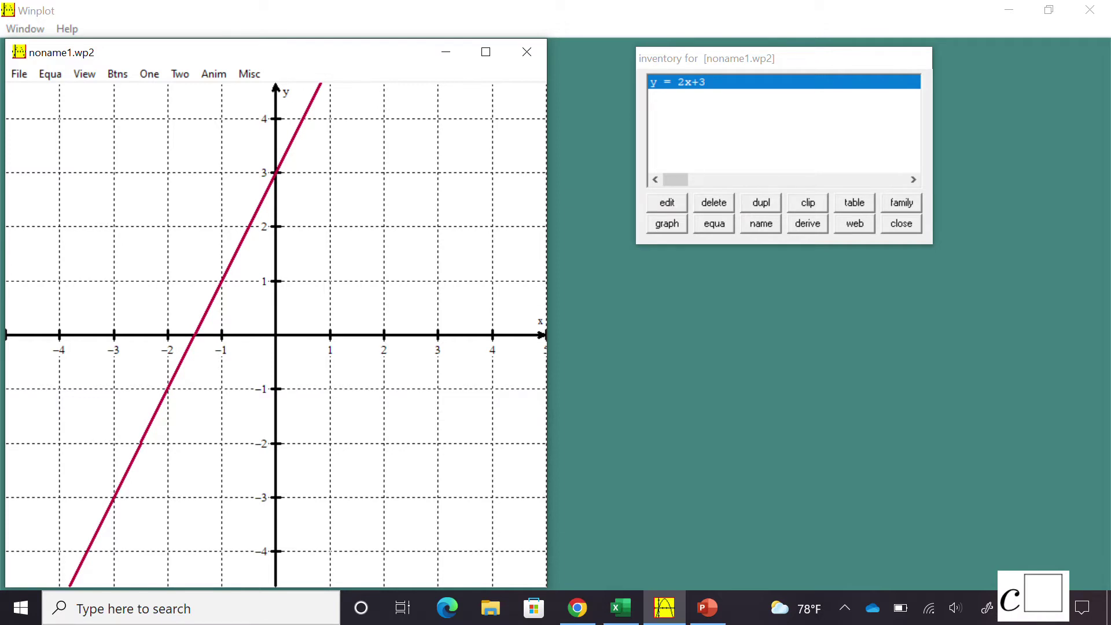
- Plot a second explicit function, f(x) = 2x-2, in blue with pen width 3
mouse_move(678, 203)
mouse_down()
mouse_move(645, 199)
mouse_move(689, 197)
mouse_move(657, 193)
mouse_up()
click(667, 202)
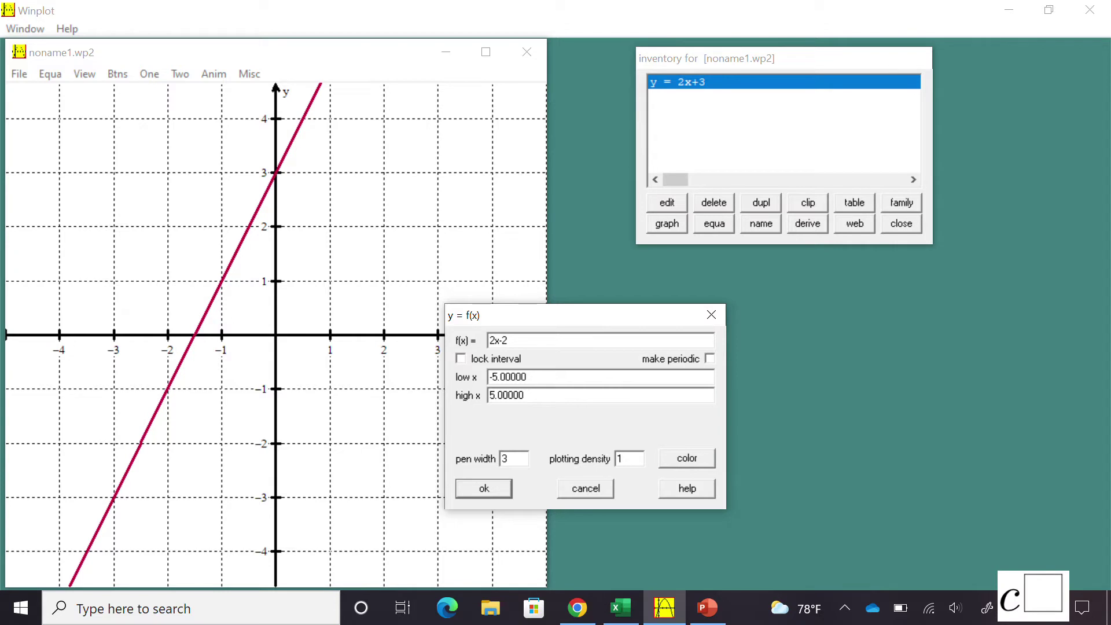
mouse_move(517, 446)
mouse_down()
mouse_move(497, 447)
mouse_move(523, 454)
mouse_move(515, 445)
mouse_up()
drag(687, 438, 654, 445)
drag(721, 444, 682, 438)
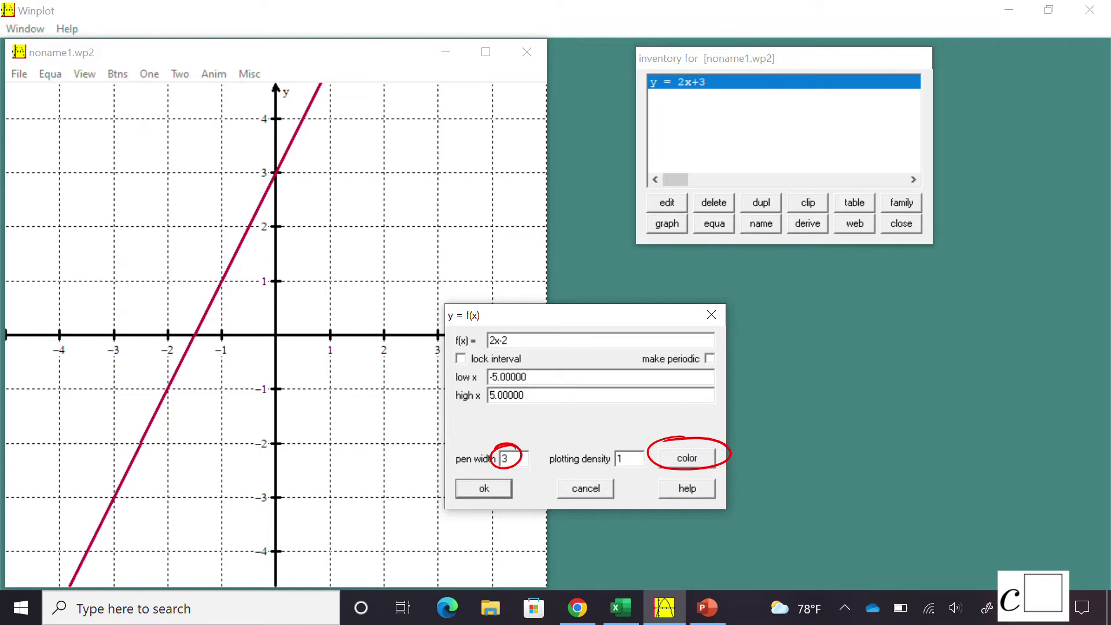
key(Return)
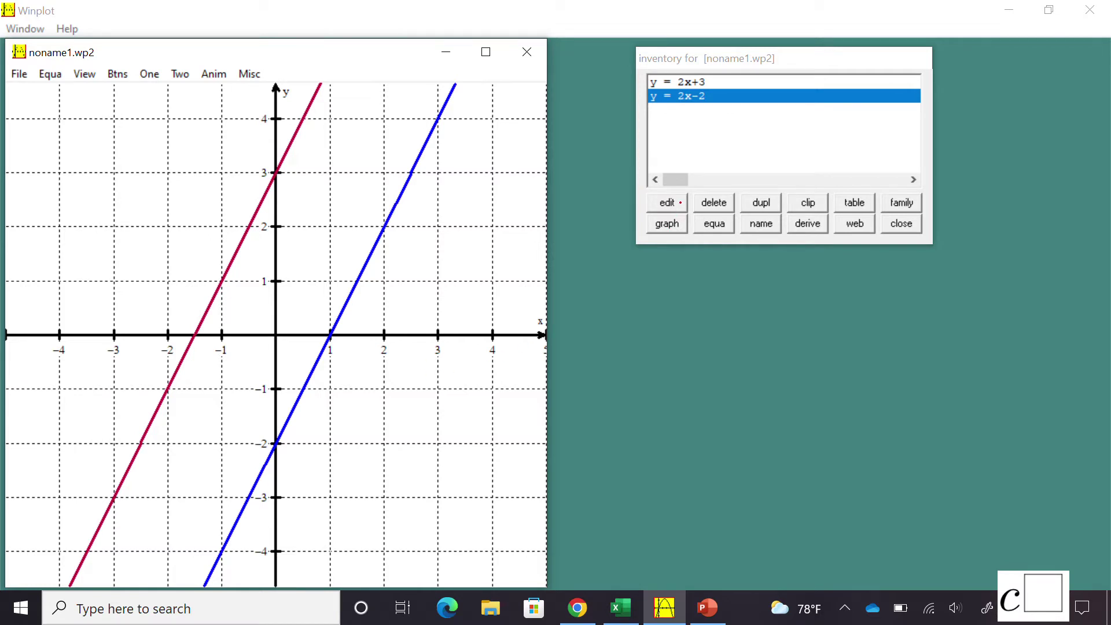
- Delete both line equations from the inventory
mouse_move(680, 194)
mouse_down()
mouse_move(643, 198)
mouse_move(672, 218)
mouse_move(697, 203)
mouse_move(642, 196)
mouse_up()
drag(720, 165, 720, 197)
drag(713, 185, 721, 194)
click(714, 202)
click(713, 202)
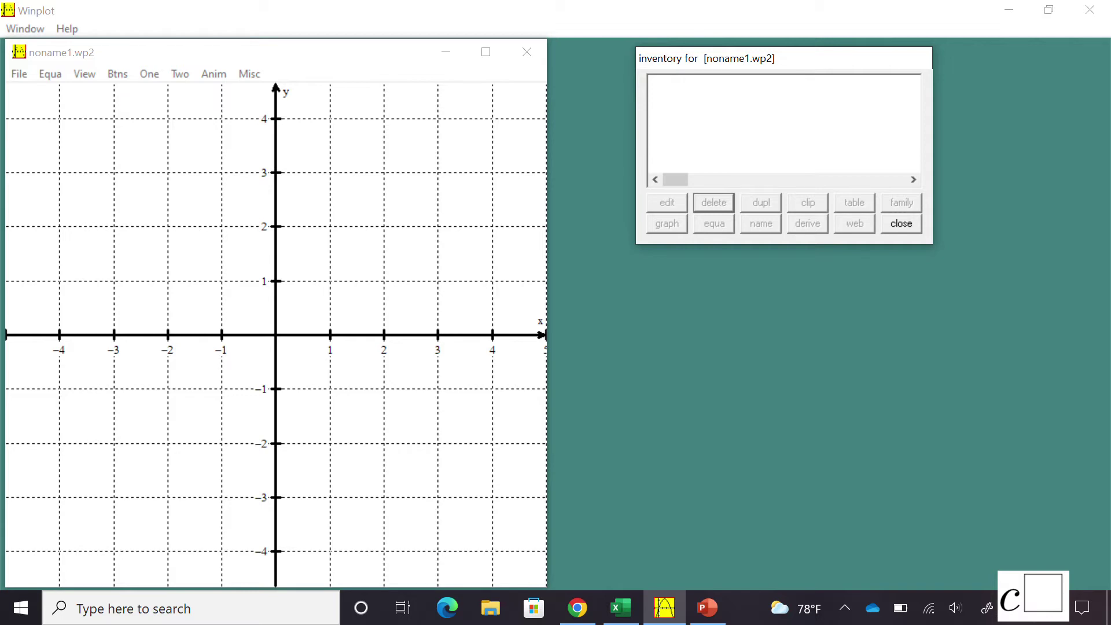
- Plot the implicit curve x^2+y^2=16 in teal with pen width 3
drag(70, 68, 74, 68)
key(F3)
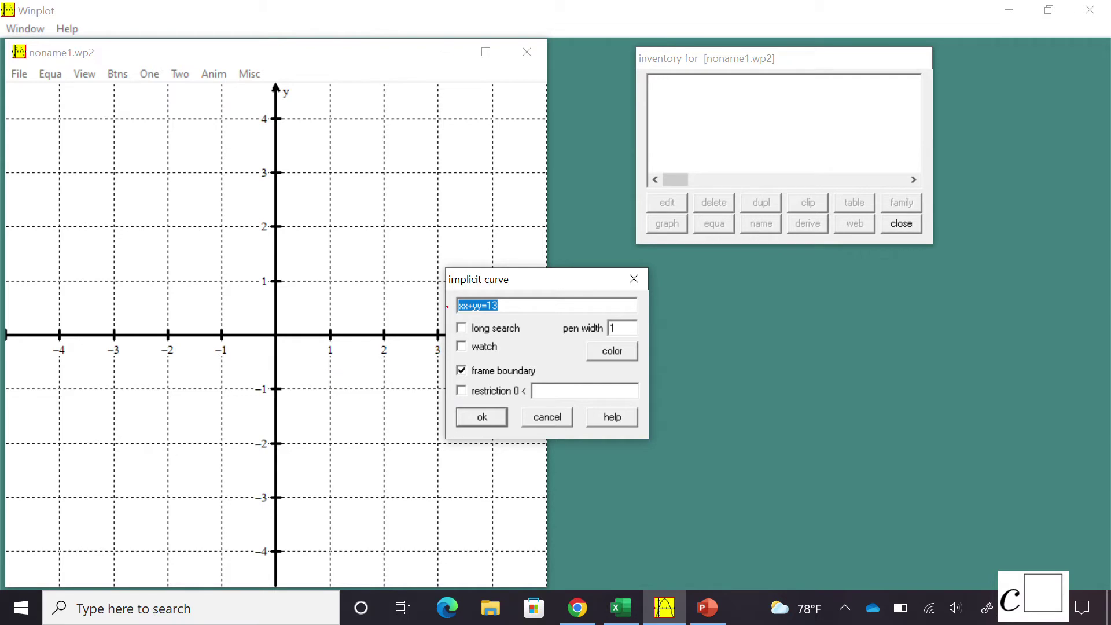
drag(417, 310, 446, 313)
mouse_move(724, 316)
mouse_down()
mouse_move(754, 291)
mouse_move(773, 305)
mouse_move(767, 317)
mouse_up()
mouse_move(783, 300)
mouse_down()
mouse_move(799, 320)
mouse_move(794, 335)
mouse_up()
drag(808, 286, 835, 307)
drag(821, 315, 837, 314)
mouse_move(852, 296)
mouse_down()
mouse_move(855, 314)
mouse_move(874, 307)
mouse_up()
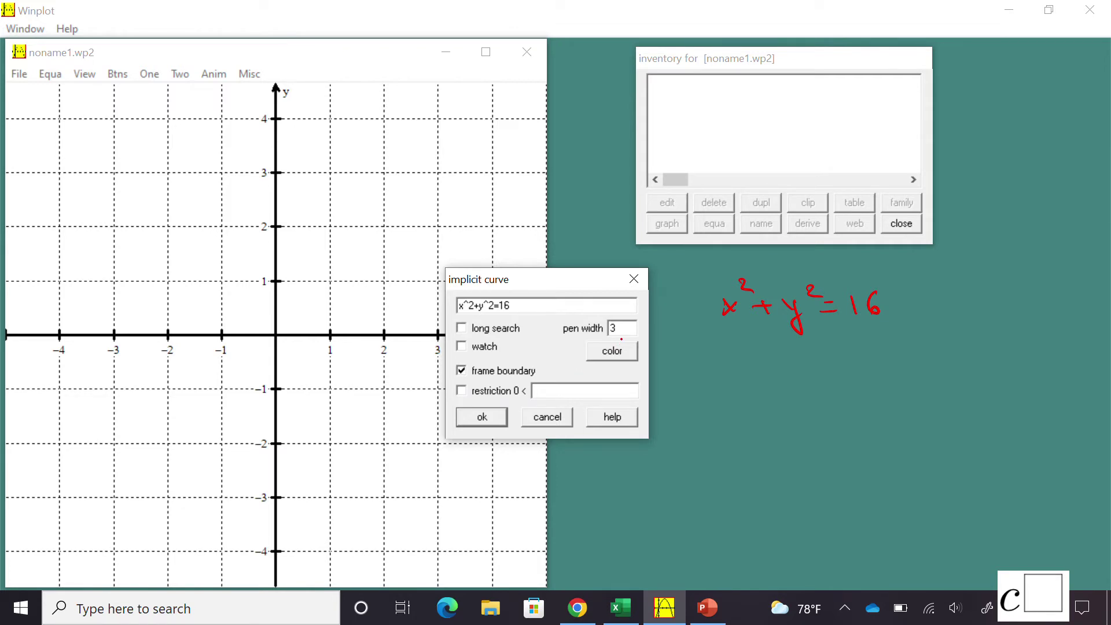
mouse_move(632, 311)
mouse_down()
mouse_move(614, 307)
mouse_move(634, 337)
mouse_move(581, 316)
mouse_up()
key(Return)
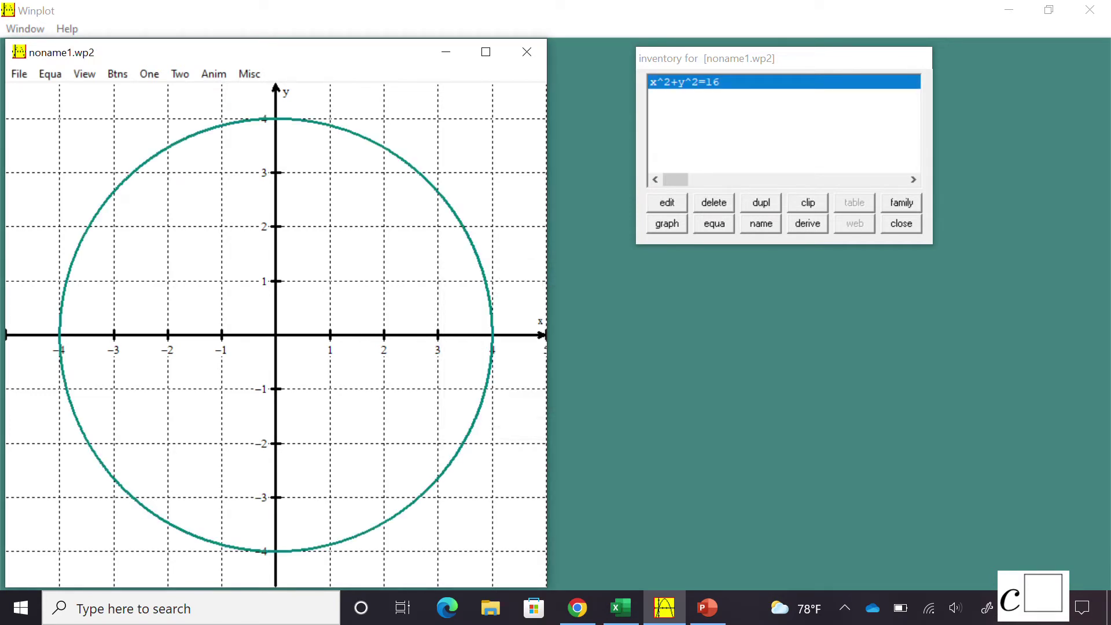
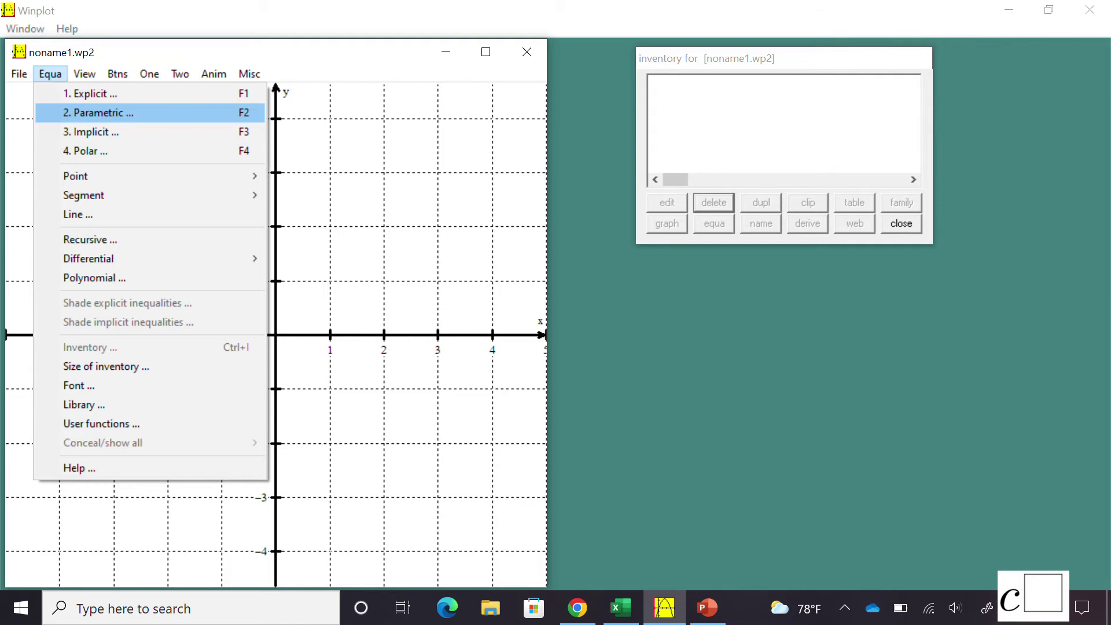
- Plot the parametric curve f(t) = t, g(t) = t^2+1 in red for t from 0.0 to 1.0, and review its inventory entry
key(Return)
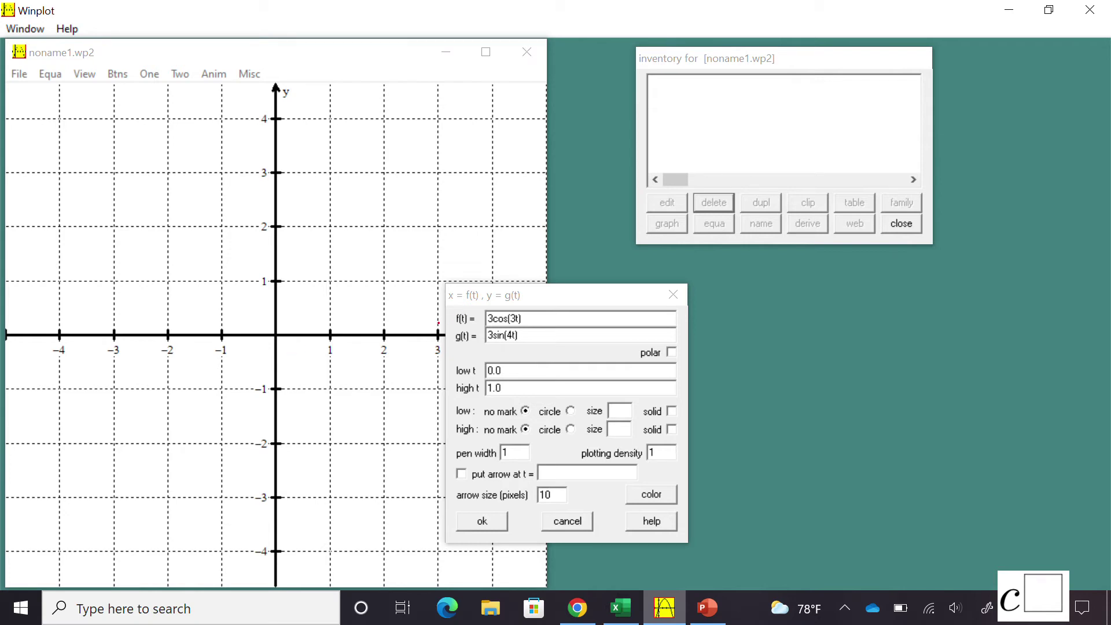
mouse_move(433, 319)
mouse_down()
mouse_move(452, 320)
mouse_move(443, 296)
mouse_move(452, 345)
mouse_up()
drag(547, 296, 541, 303)
mouse_move(554, 311)
mouse_down()
mouse_move(578, 342)
mouse_move(589, 329)
mouse_up()
drag(593, 336, 610, 337)
click(611, 339)
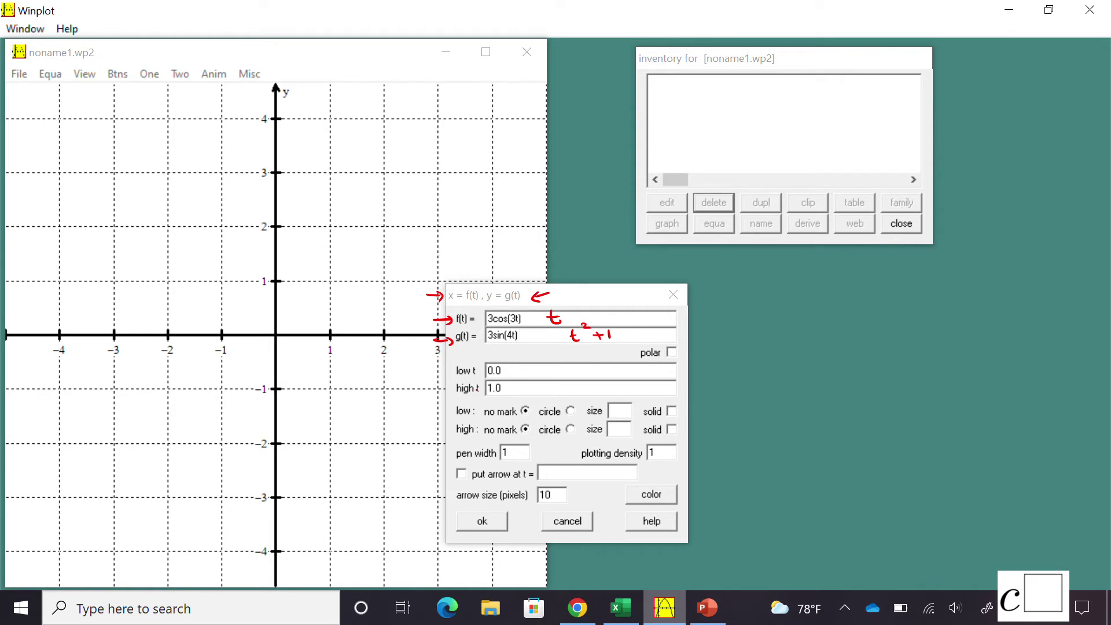
drag(430, 374, 449, 372)
drag(444, 367, 446, 397)
mouse_move(514, 447)
mouse_down()
mouse_move(508, 461)
mouse_move(485, 449)
mouse_up()
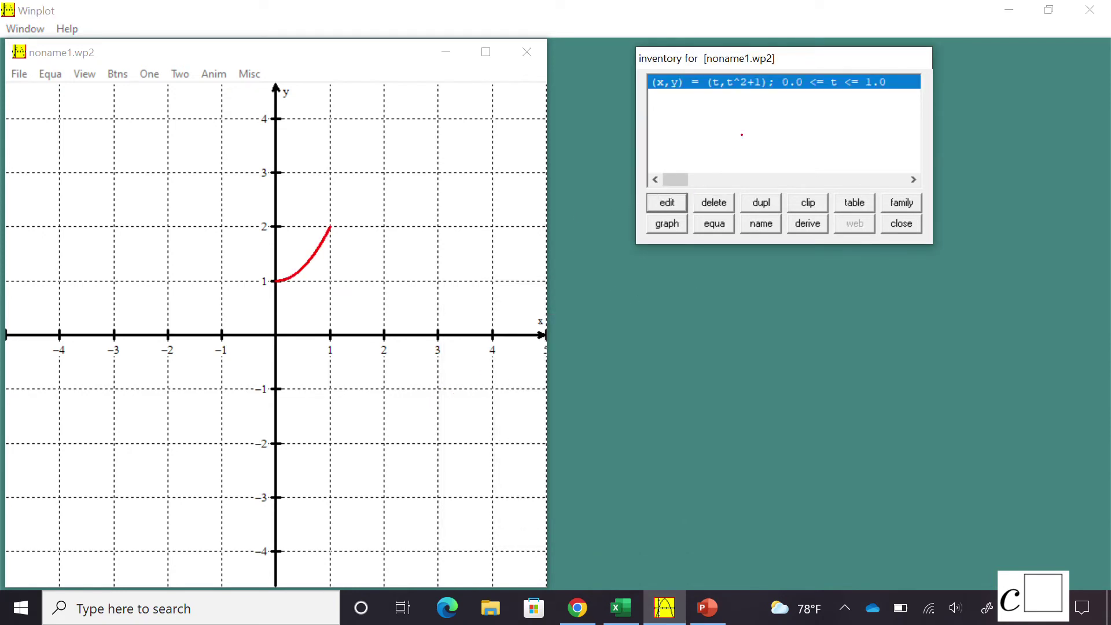
drag(711, 95, 724, 91)
mouse_move(651, 98)
mouse_down()
mouse_move(771, 93)
mouse_move(766, 102)
mouse_move(804, 112)
mouse_move(904, 99)
mouse_up()
click(722, 102)
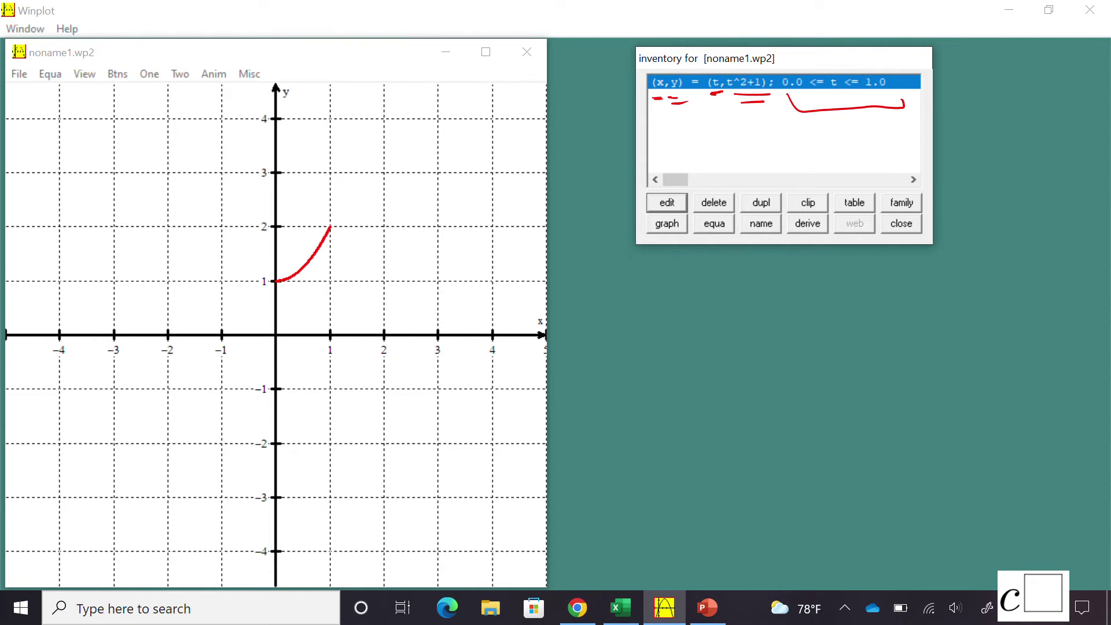
- Plot a solid point at x = 3, y = 2
click(50, 73)
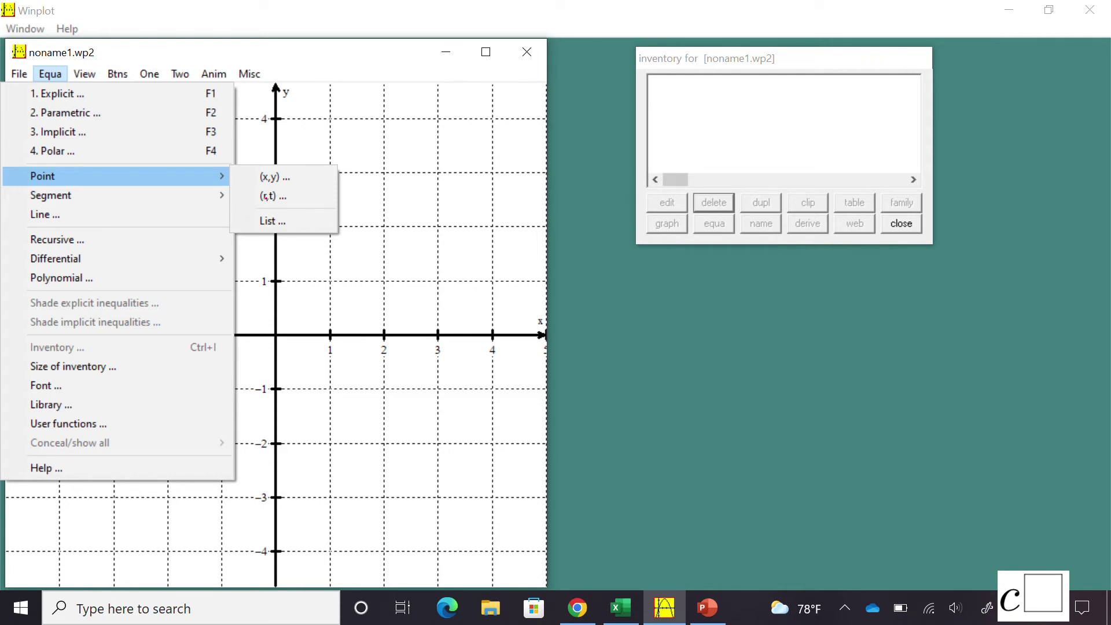
mouse_move(283, 170)
mouse_down()
mouse_move(242, 179)
mouse_move(301, 169)
mouse_move(258, 163)
mouse_up()
click(272, 177)
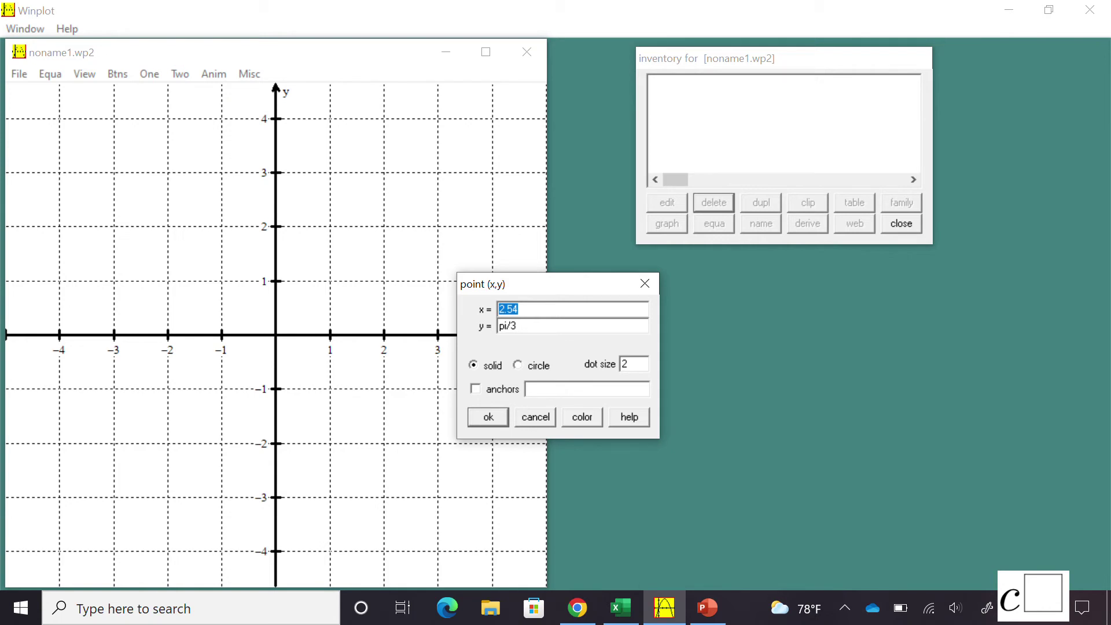
text(3)
key(Tab)
text(2)
key(Return)
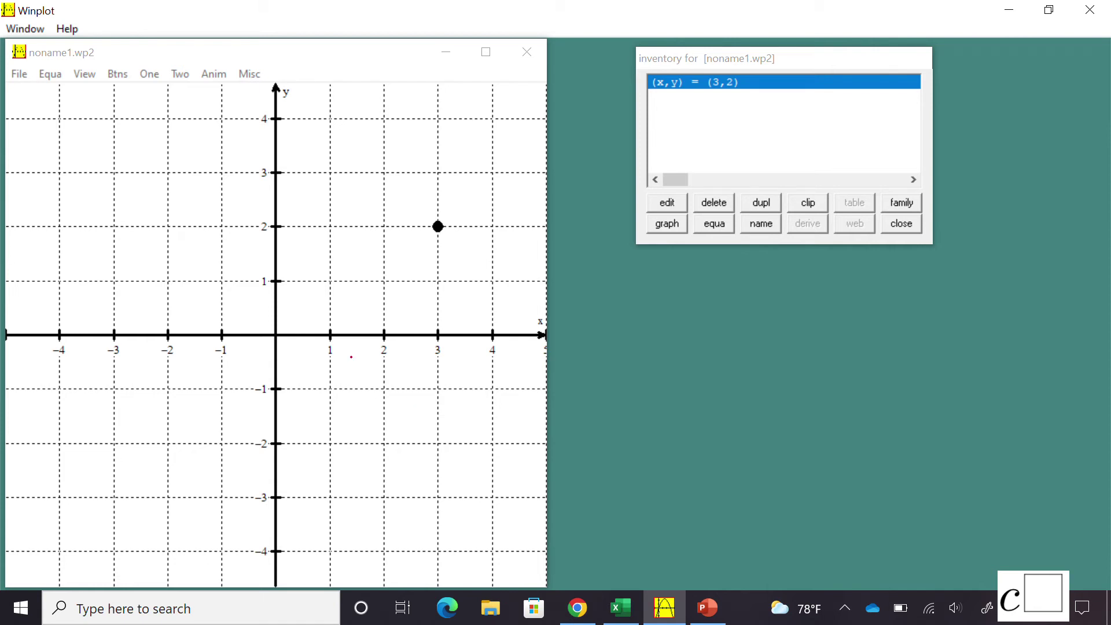
drag(468, 209, 458, 219)
mouse_move(675, 197)
mouse_down()
mouse_move(658, 216)
mouse_move(689, 209)
mouse_move(643, 194)
mouse_up()
- Open the settings for a new (x,y) segment and review its pen width, color and points options
key(alt+e)
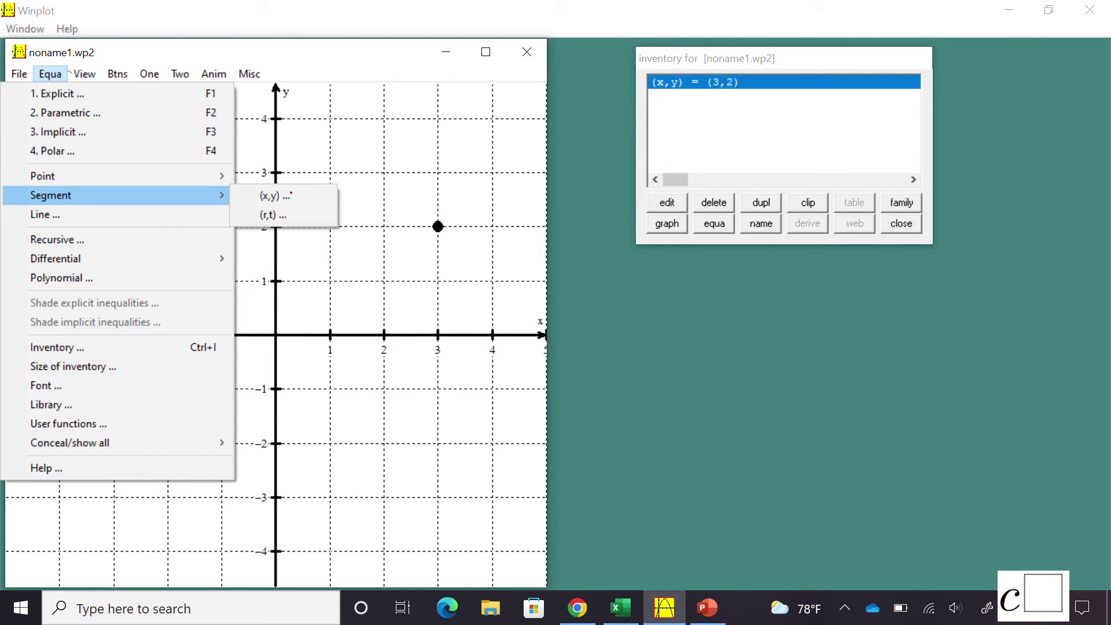
mouse_move(291, 193)
mouse_down()
mouse_move(252, 204)
mouse_move(289, 183)
mouse_up()
click(270, 196)
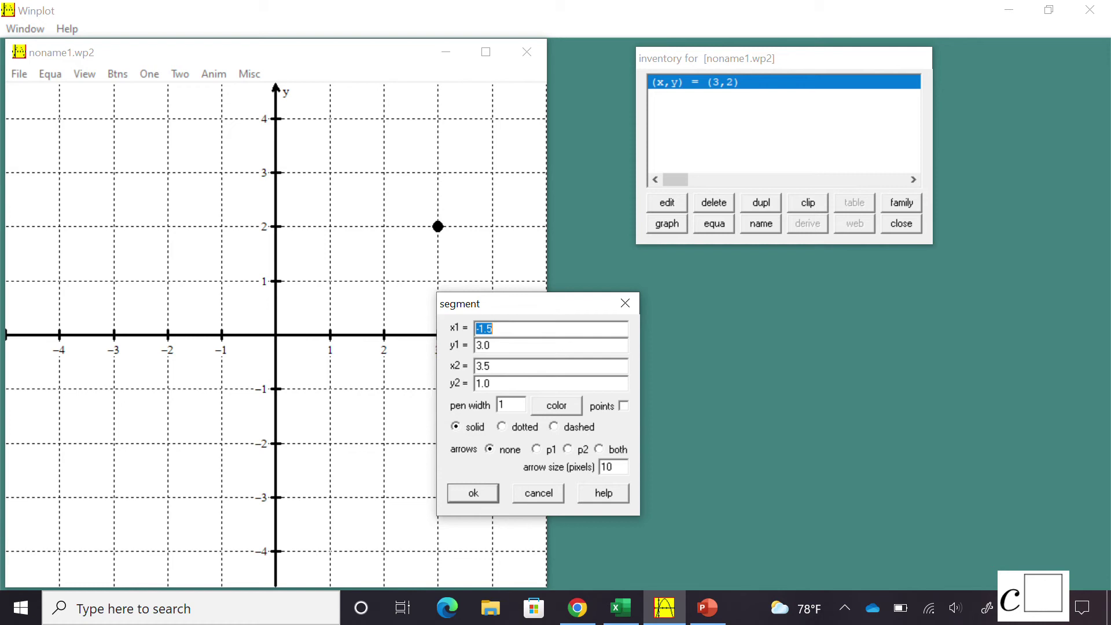
mouse_move(515, 400)
mouse_down()
mouse_move(491, 407)
mouse_move(495, 395)
mouse_up()
mouse_move(562, 389)
mouse_down()
mouse_move(532, 399)
mouse_move(603, 411)
mouse_move(636, 402)
mouse_up()
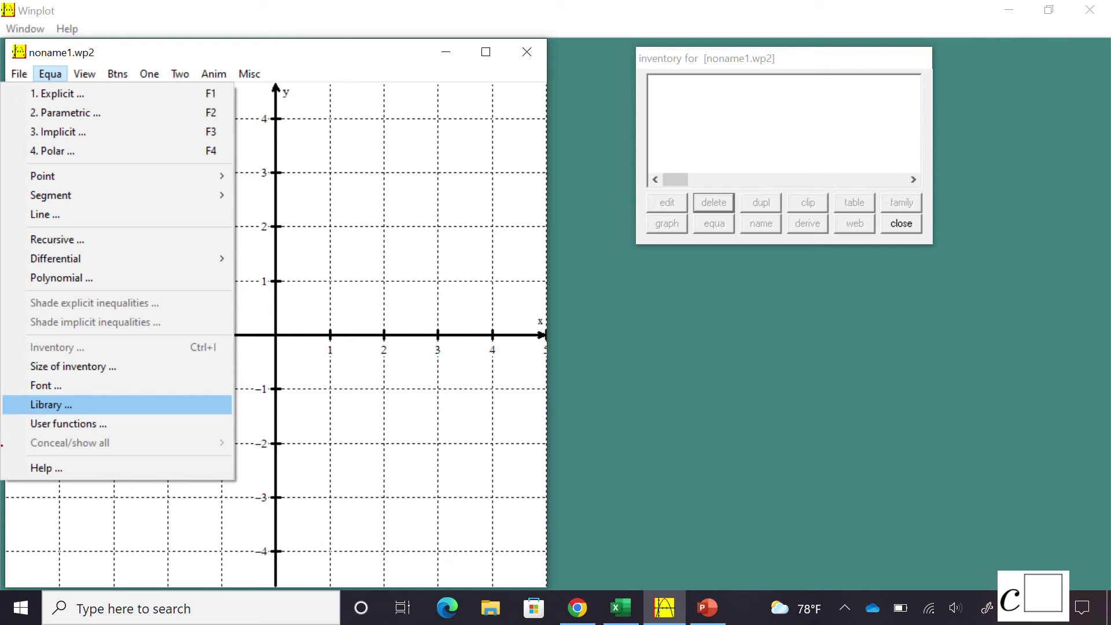
- Open the equation library's list of recognized functions
mouse_move(77, 403)
mouse_down()
mouse_move(40, 390)
mouse_move(11, 403)
mouse_move(50, 415)
mouse_move(91, 405)
mouse_move(39, 393)
mouse_up()
key(Return)
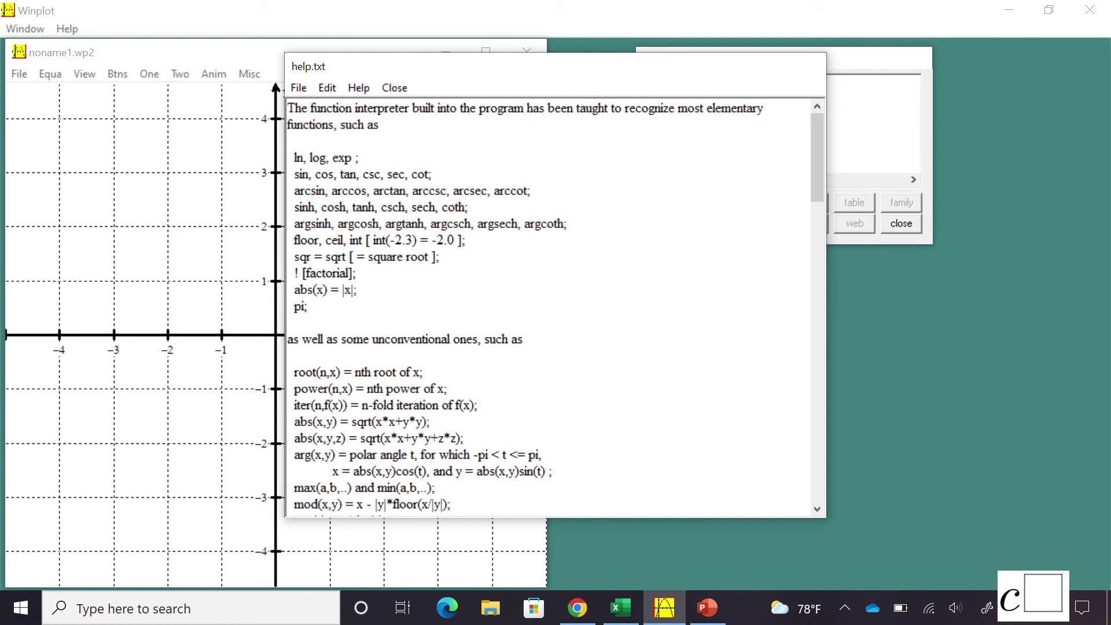
- Examine the recognized functions, including the logarithmic, exponential and trigonometric ones, and the root(n,x) syntax using root(3,x) as an example
mouse_move(389, 149)
mouse_down()
mouse_move(369, 148)
mouse_move(388, 155)
mouse_up()
drag(463, 173, 456, 177)
mouse_move(458, 368)
mouse_down()
mouse_move(432, 367)
mouse_move(444, 371)
mouse_up()
mouse_move(539, 367)
mouse_down()
mouse_move(582, 375)
mouse_move(589, 356)
mouse_move(602, 377)
mouse_up()
mouse_move(609, 360)
mouse_down()
mouse_move(624, 375)
mouse_move(647, 364)
mouse_move(640, 375)
mouse_up()
mouse_move(654, 357)
mouse_down()
mouse_move(659, 376)
mouse_move(677, 364)
mouse_up()
mouse_move(668, 371)
mouse_down()
mouse_move(702, 373)
mouse_move(753, 346)
mouse_up()
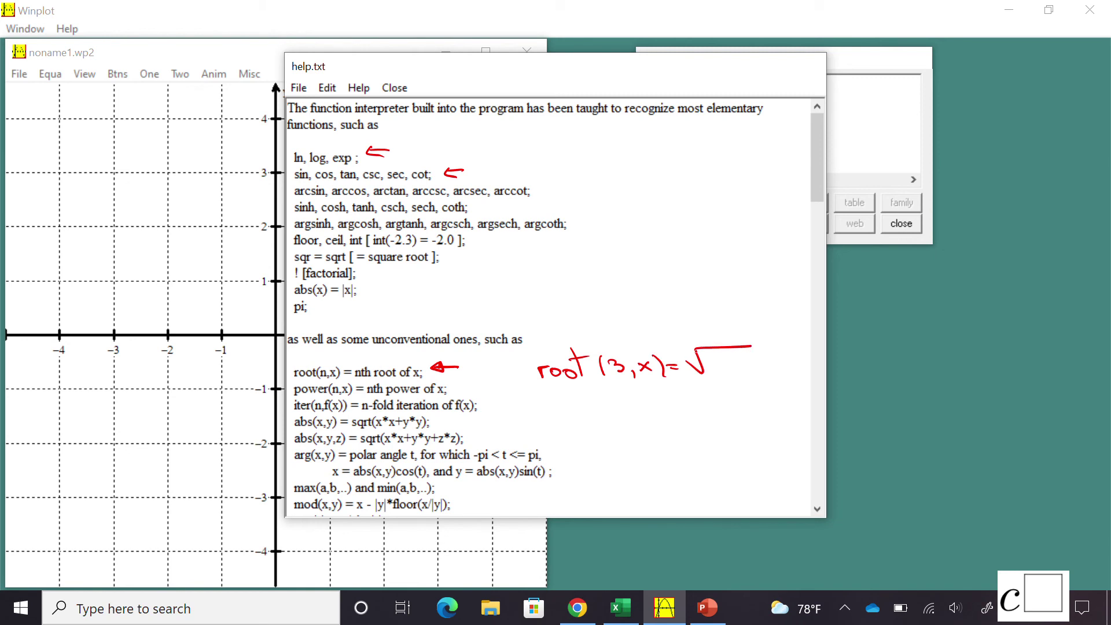
mouse_move(673, 342)
mouse_down()
mouse_move(676, 354)
mouse_move(717, 365)
mouse_up()
drag(722, 355, 707, 366)
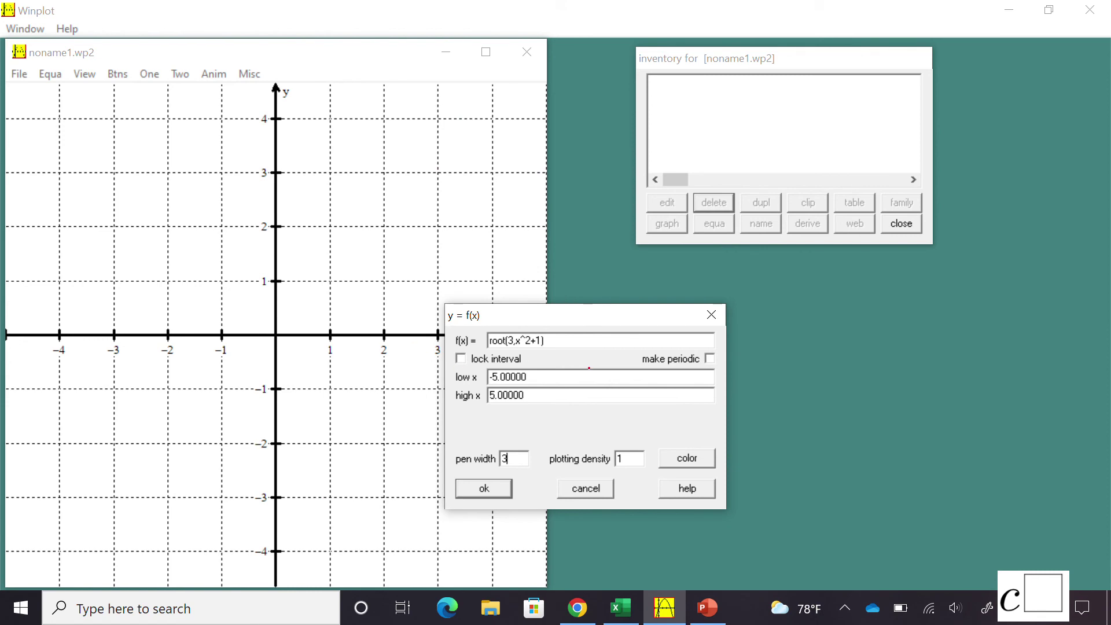
- Plot the explicit function f(x) = root(3,x^2+1) in purple with pen width 3
mouse_move(773, 359)
mouse_down()
mouse_move(775, 331)
mouse_move(789, 364)
mouse_move(830, 362)
mouse_up()
mouse_move(834, 350)
mouse_down()
mouse_move(853, 363)
mouse_move(844, 325)
mouse_move(941, 317)
mouse_up()
mouse_move(821, 328)
mouse_down()
mouse_move(871, 347)
mouse_move(882, 336)
mouse_move(921, 352)
mouse_up()
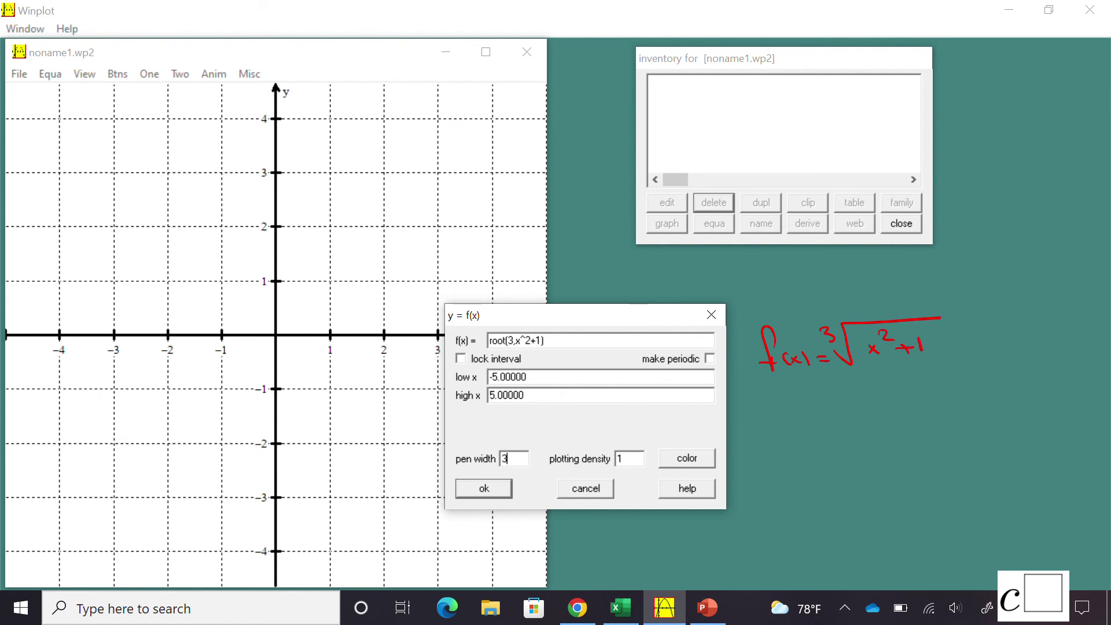
mouse_move(517, 452)
mouse_down()
mouse_move(527, 461)
mouse_move(521, 445)
mouse_up()
key(Return)
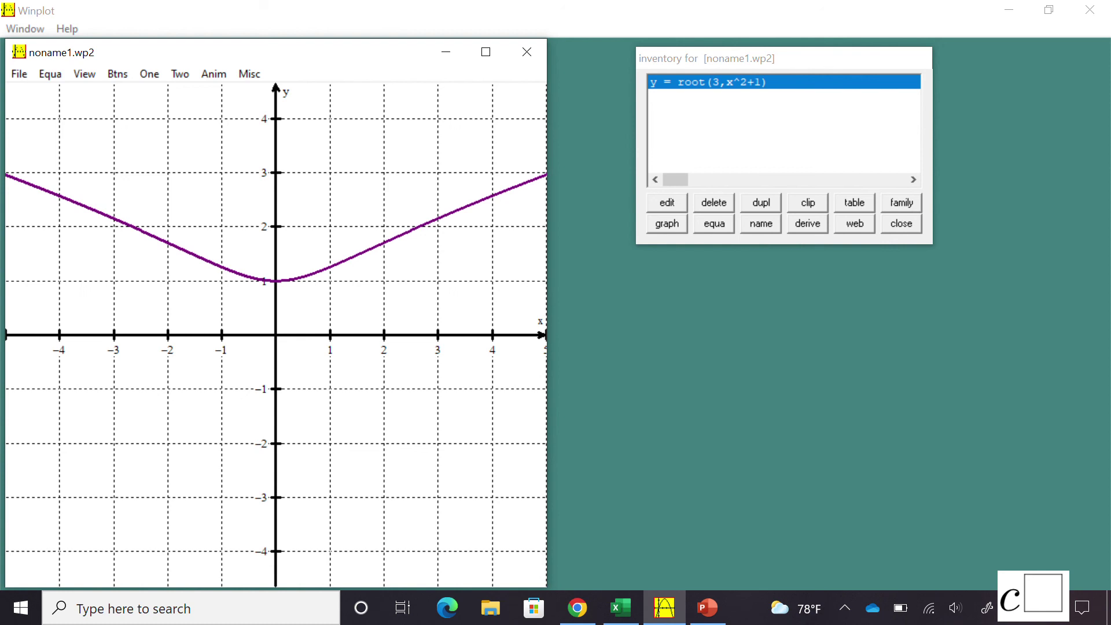
- Lock the cube root curve's interval to x from 0.0 to 1.0, keeping pen width 3
key(Return)
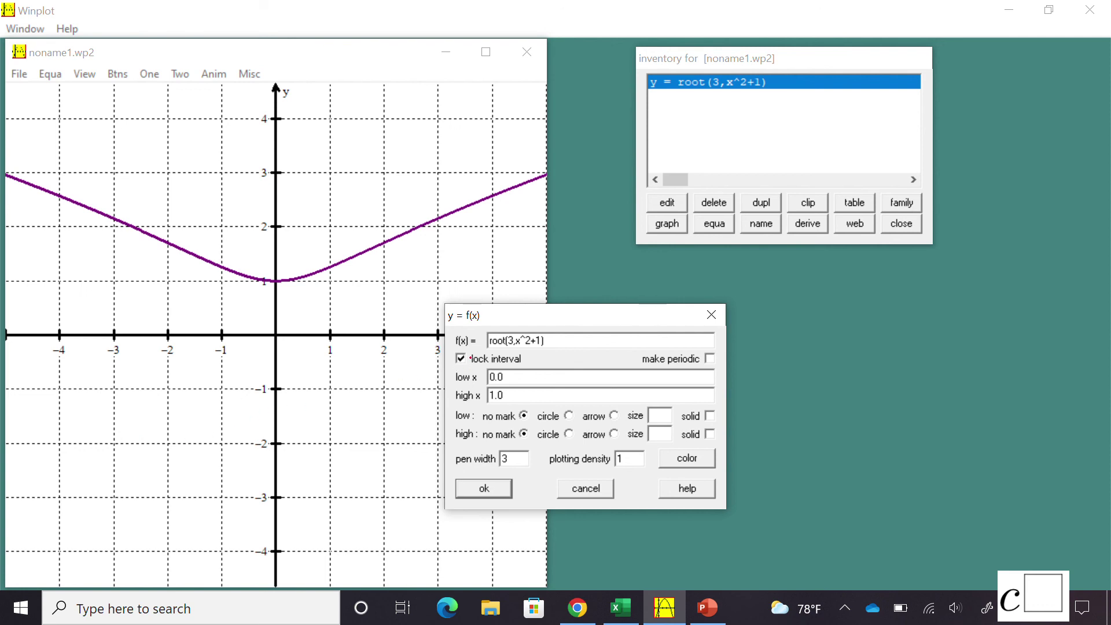
mouse_move(449, 351)
mouse_down()
mouse_move(475, 358)
mouse_move(425, 359)
mouse_up()
drag(515, 458, 475, 454)
key(Return)
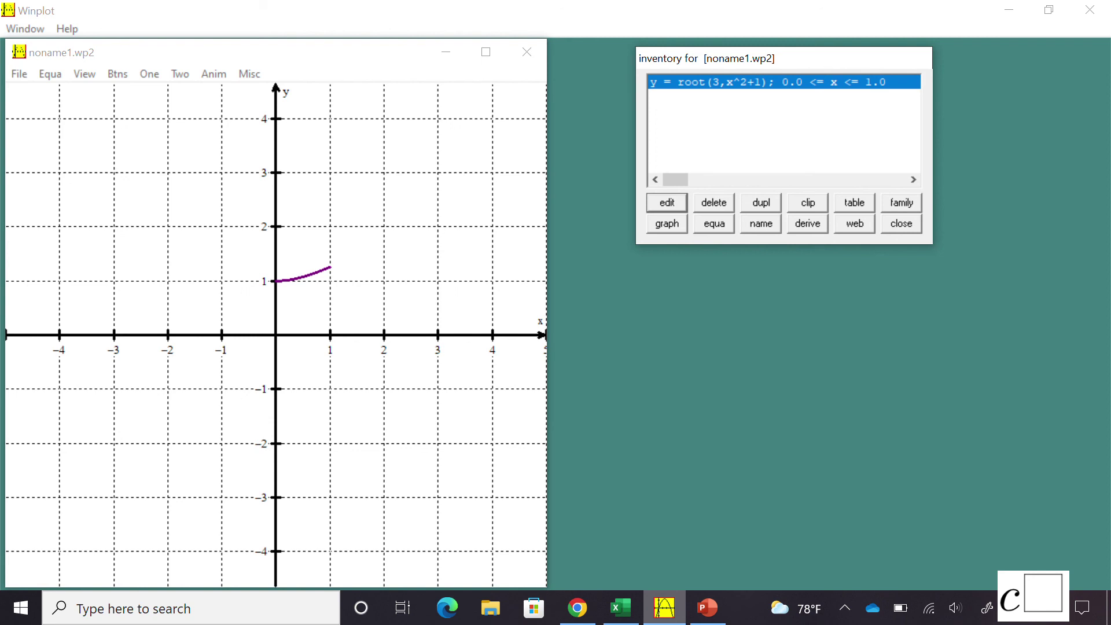
key(Right)
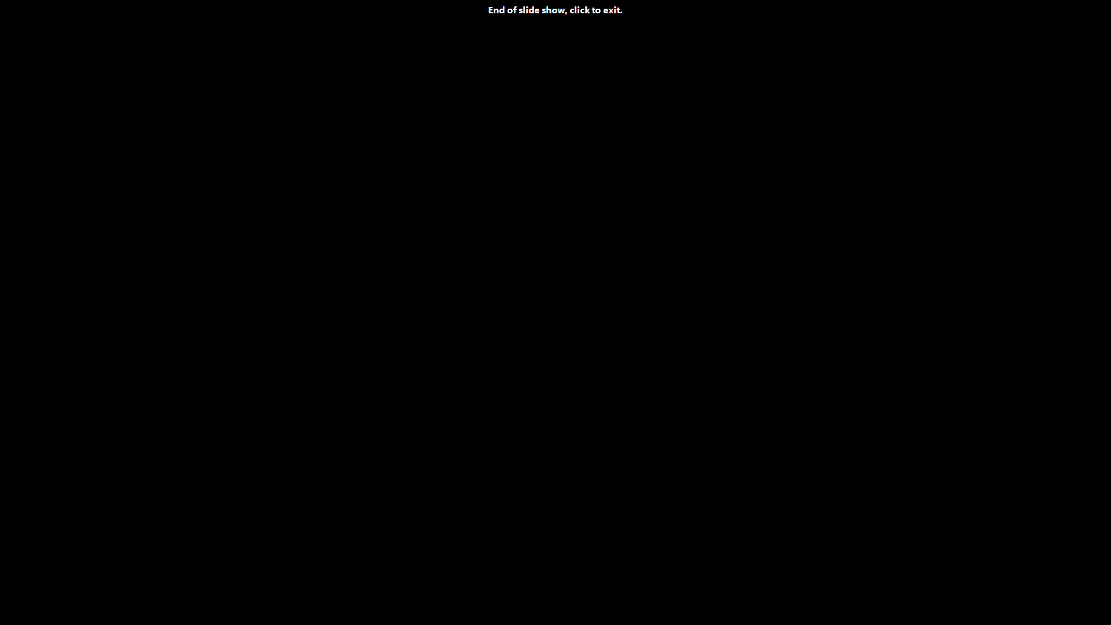
key(Right)
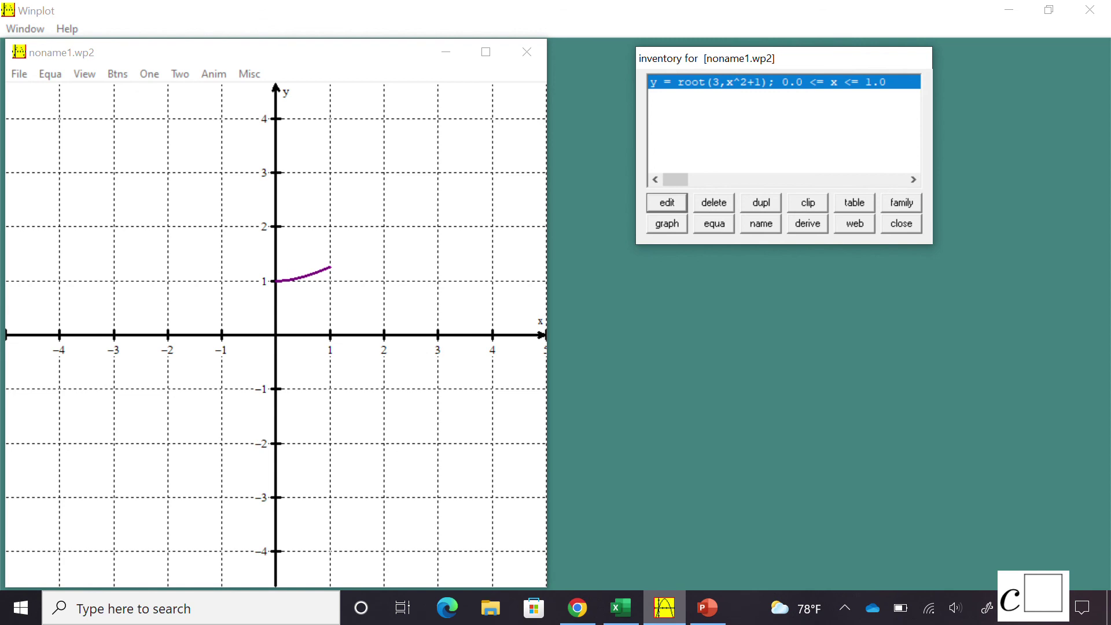